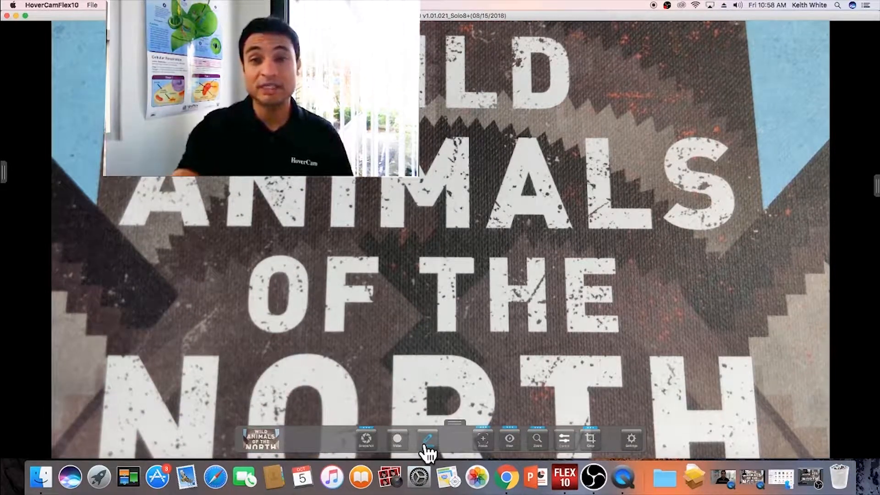
- Turn on the drawing tools and draw red freehand strokes over the letters M and A of ANIMALS
left_click(430, 441)
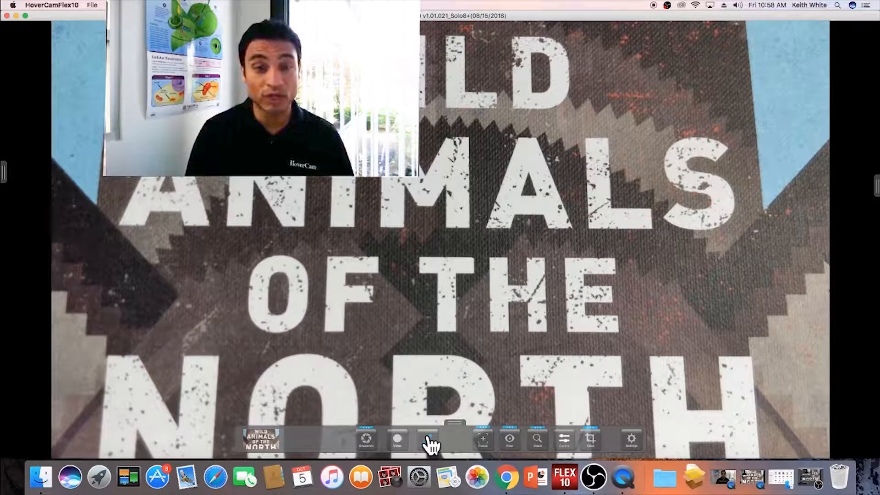
left_click(428, 440)
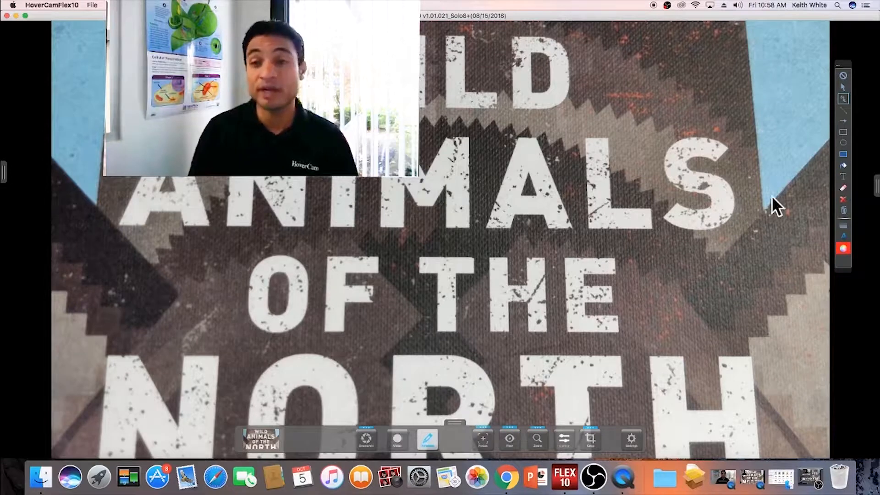
mouse_move(843, 66)
left_mouse_down()
mouse_move(401, 89)
mouse_move(243, 87)
mouse_move(864, 79)
mouse_move(817, 59)
mouse_move(813, 67)
left_mouse_up()
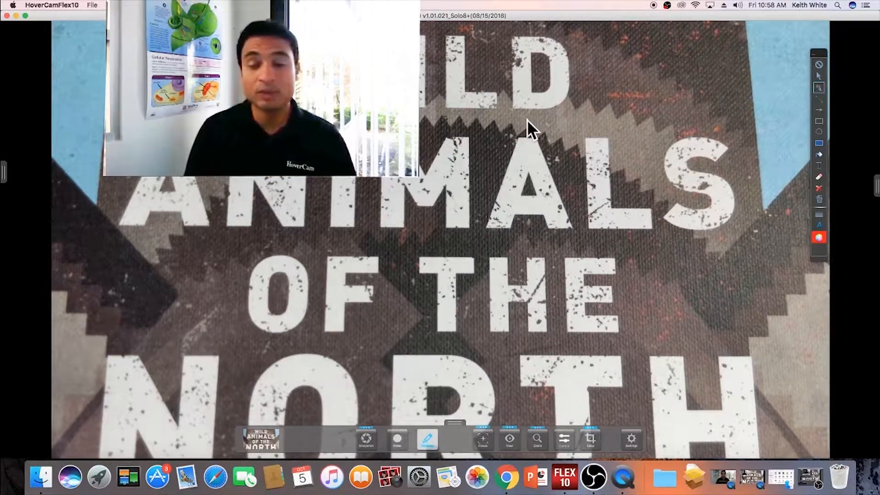
mouse_move(469, 111)
left_mouse_down()
mouse_move(502, 138)
mouse_move(545, 220)
left_mouse_up()
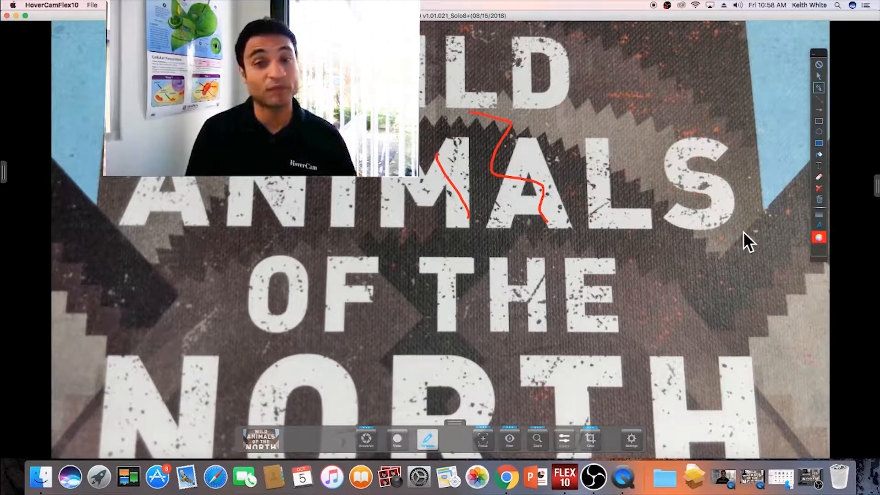
- Open the drawing colour picker and examine its wheel, sliders, palettes, spectrum and pencils, including the opacity setting
left_click(821, 235)
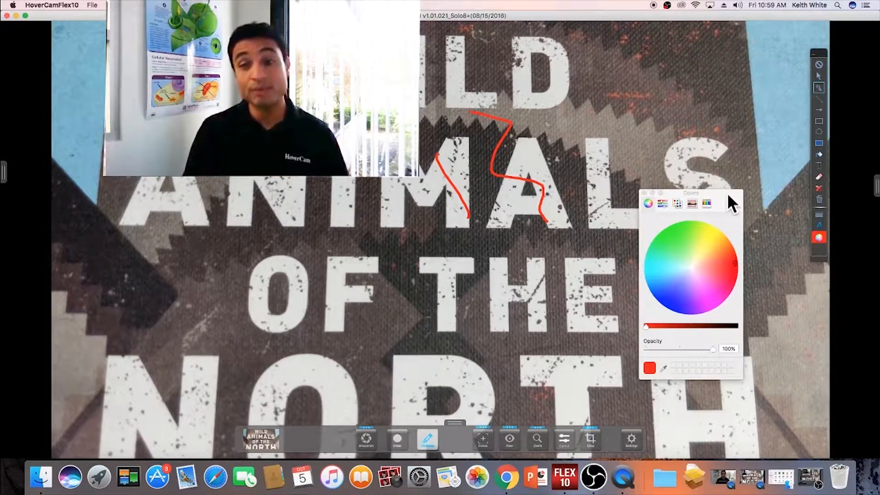
left_click_drag(728, 196, 757, 146)
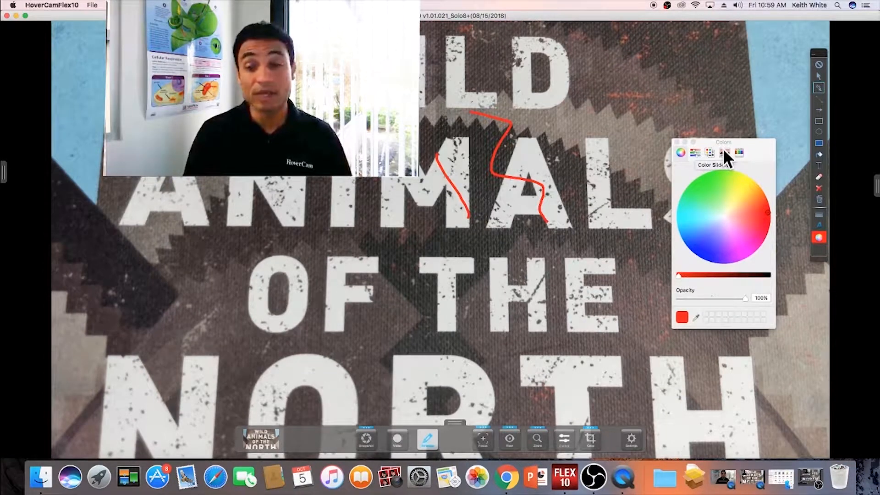
left_click(701, 154)
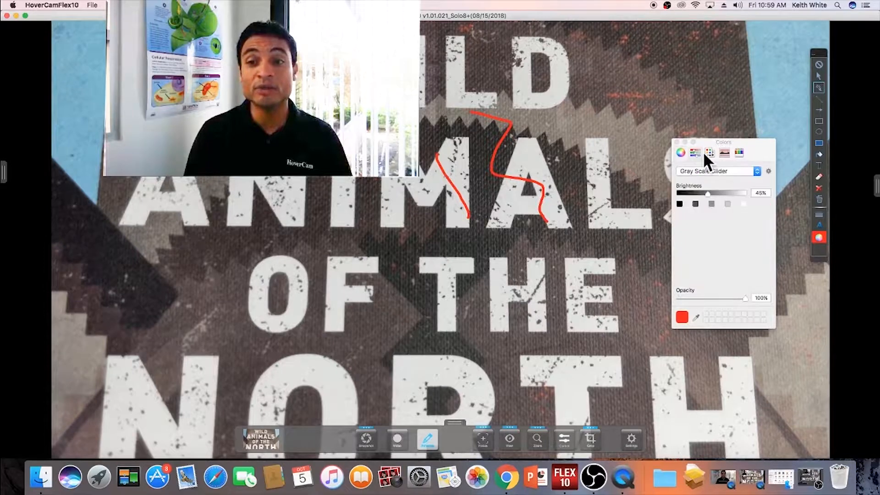
left_click(709, 153)
left_click(725, 153)
left_click(738, 154)
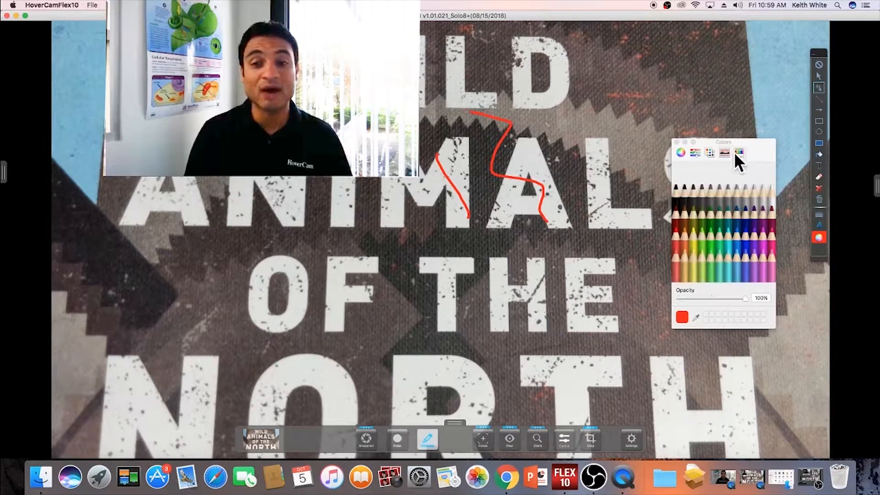
left_click(681, 153)
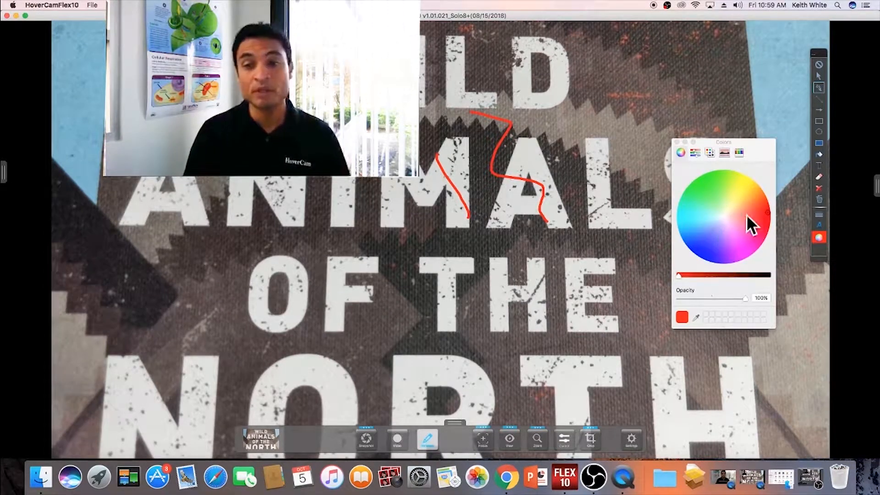
mouse_move(769, 212)
left_mouse_down()
mouse_move(748, 191)
mouse_move(727, 209)
mouse_move(709, 201)
mouse_move(719, 183)
mouse_move(768, 210)
left_mouse_up()
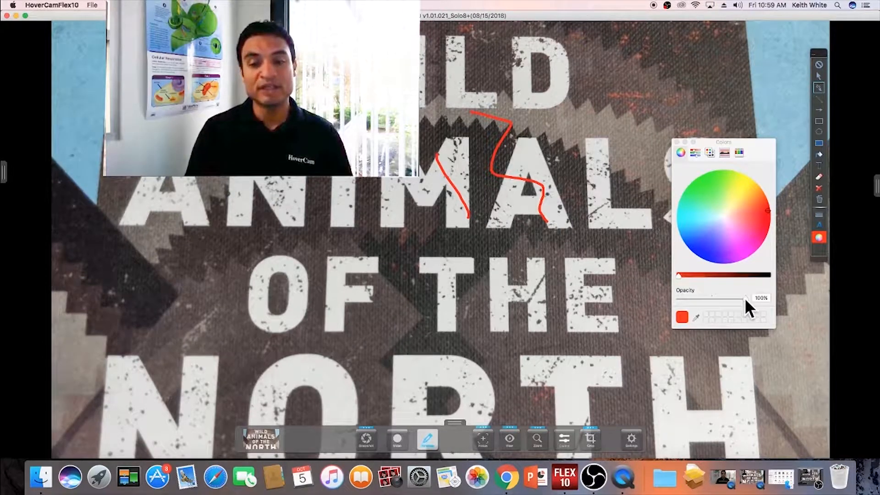
left_click_drag(746, 299, 739, 298)
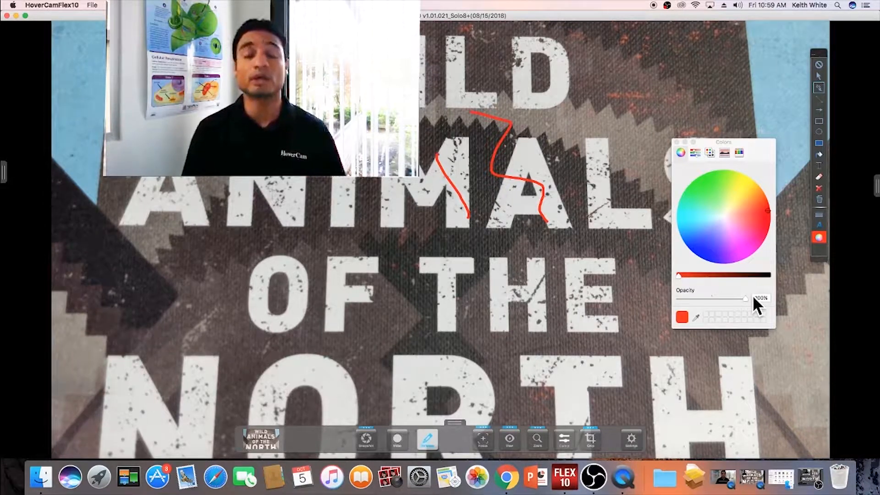
left_click(695, 153)
left_click(725, 152)
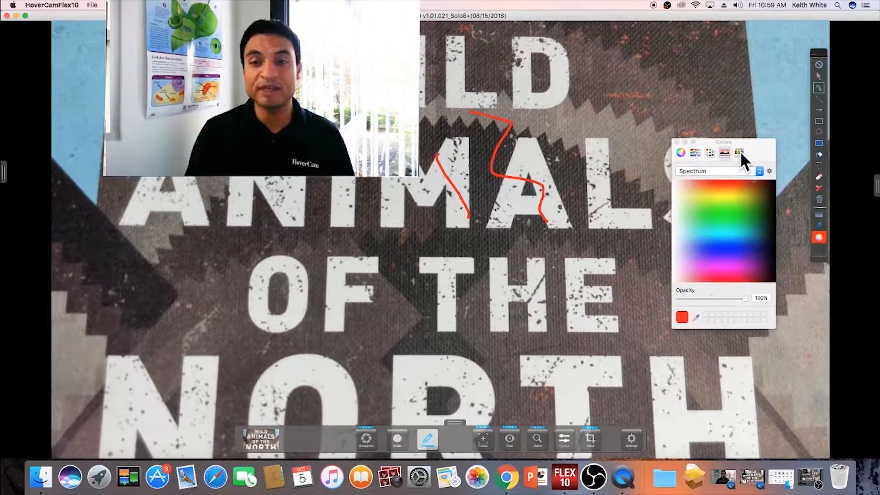
left_click(738, 152)
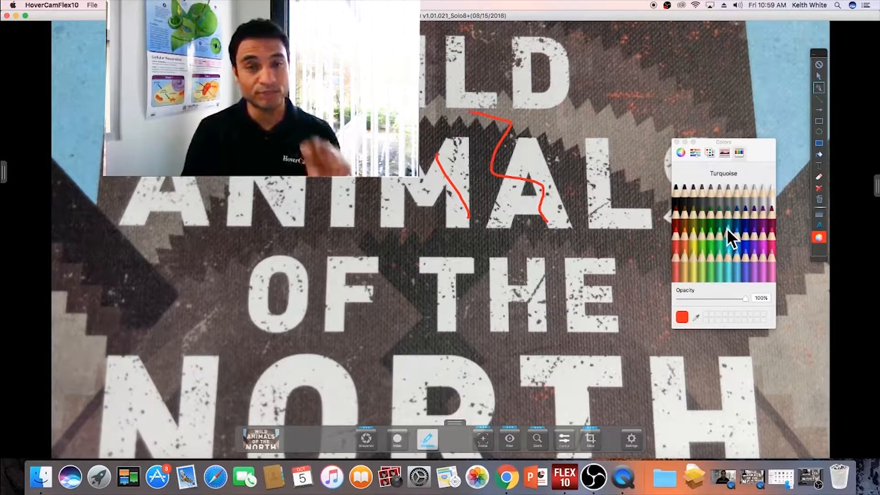
left_click(713, 151)
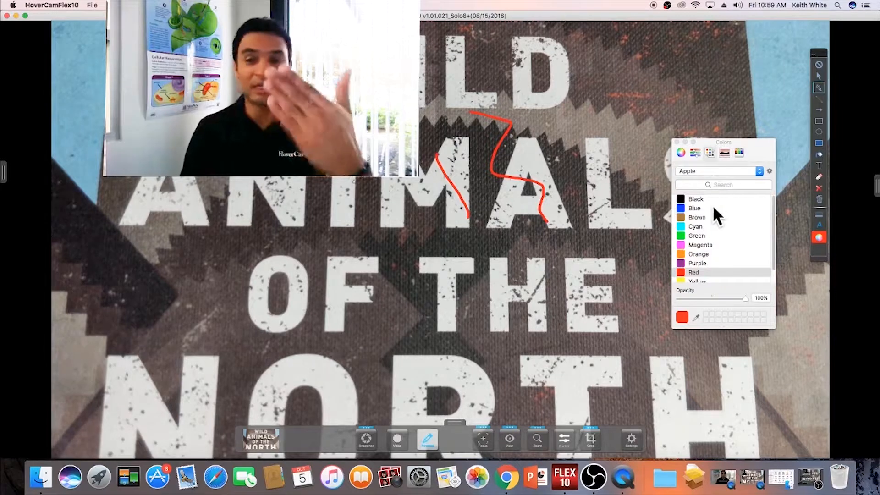
- Set the drawing colour to the Ocean pencil, draw a short blue stroke over the M of ANIMALS, and close the colour picker
left_click(740, 152)
left_click(736, 212)
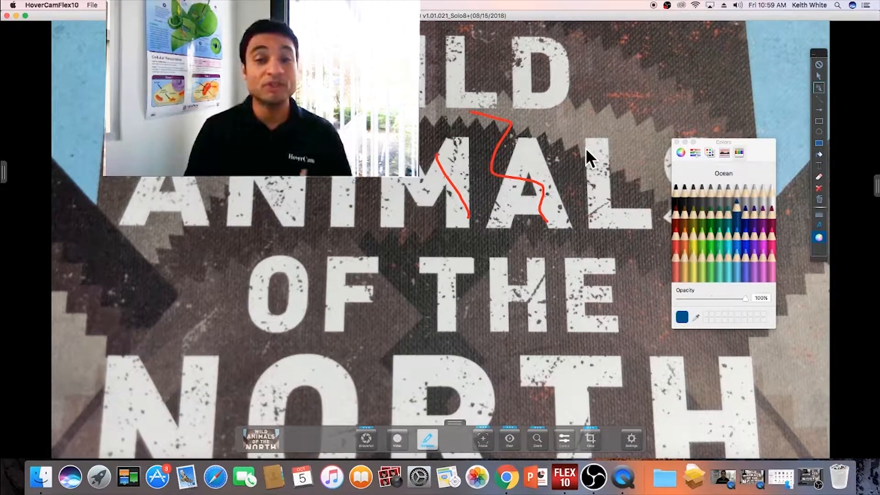
left_click_drag(395, 176, 408, 206)
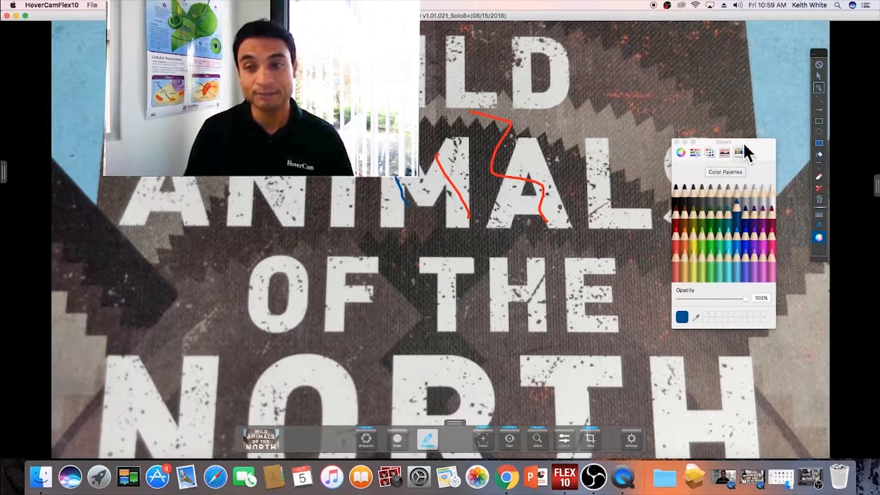
left_click_drag(746, 143, 721, 186)
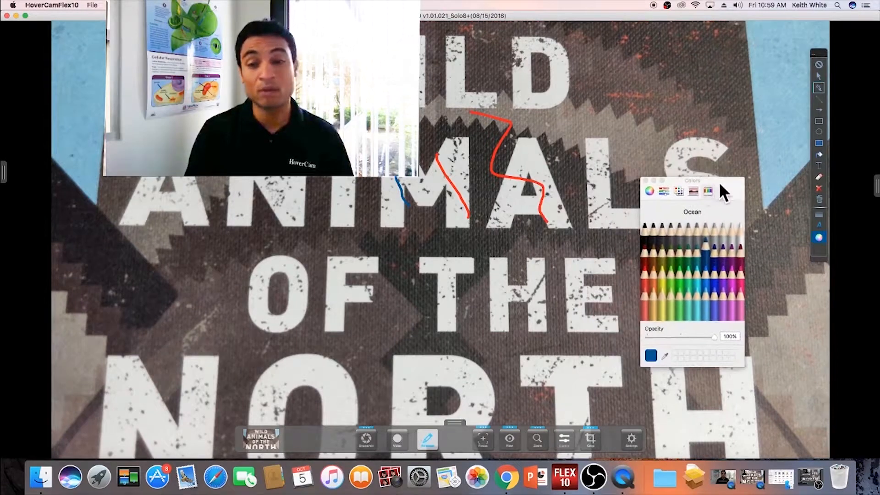
left_click(645, 181)
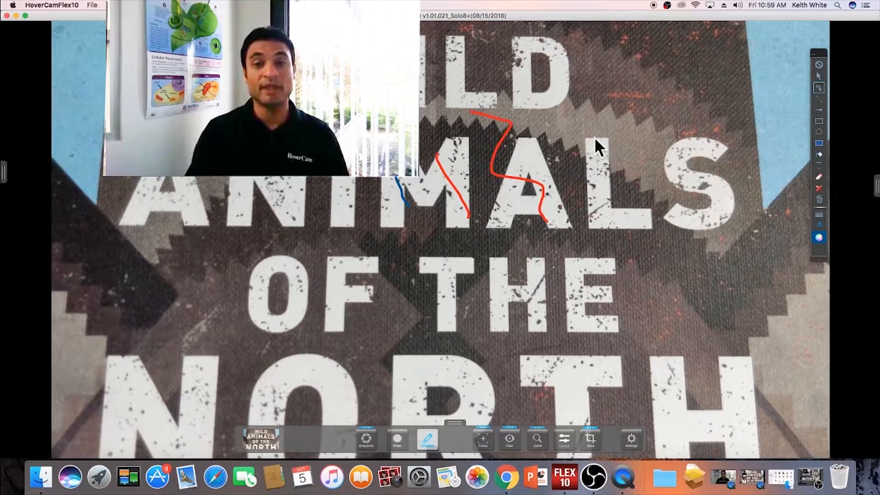
- Draw a blue freehand stroke down the L of ANIMALS and move it slightly upward
left_click_drag(594, 138, 610, 233)
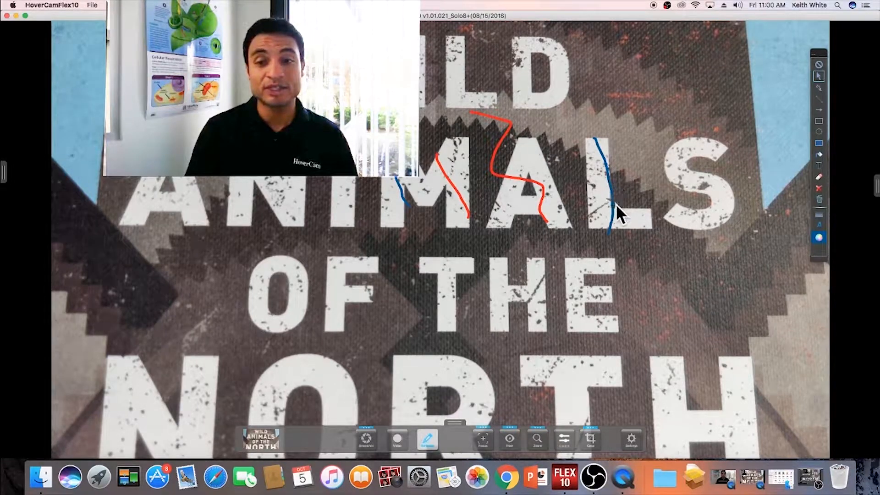
mouse_move(612, 199)
left_mouse_down()
mouse_move(645, 187)
mouse_move(566, 120)
mouse_move(603, 109)
mouse_move(648, 240)
mouse_move(557, 193)
mouse_move(613, 165)
left_mouse_up()
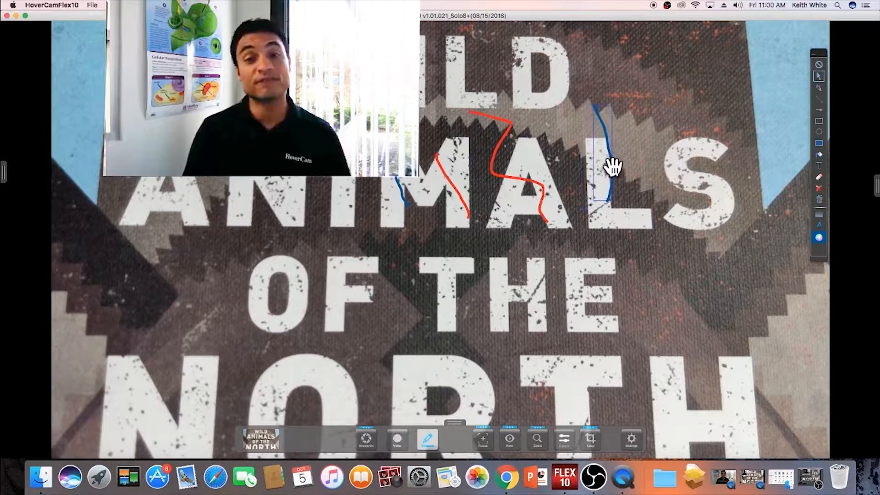
left_click(819, 87)
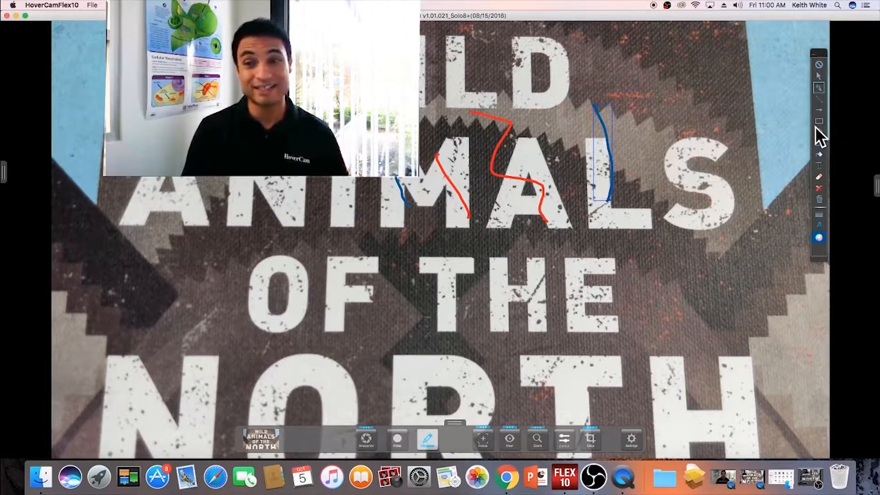
- Draw a straight diagonal line across the N of ANIMALS and an arrow rising across the word OF
left_click(820, 99)
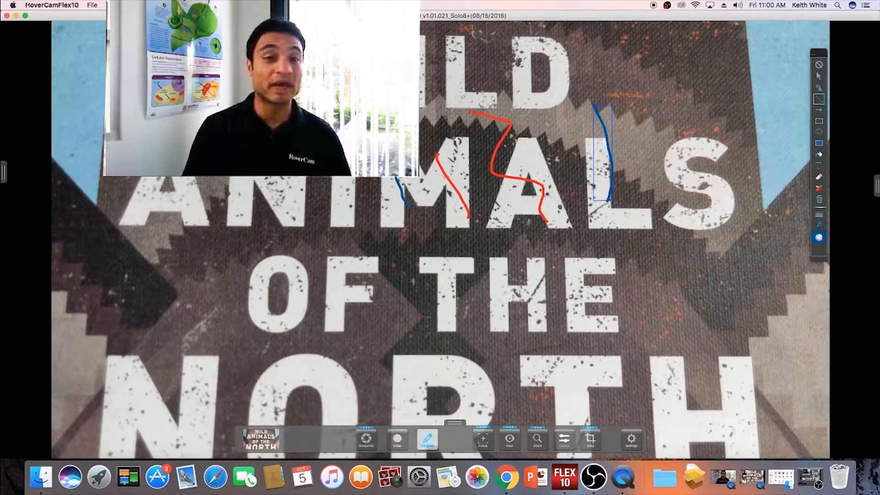
left_click_drag(223, 162, 303, 215)
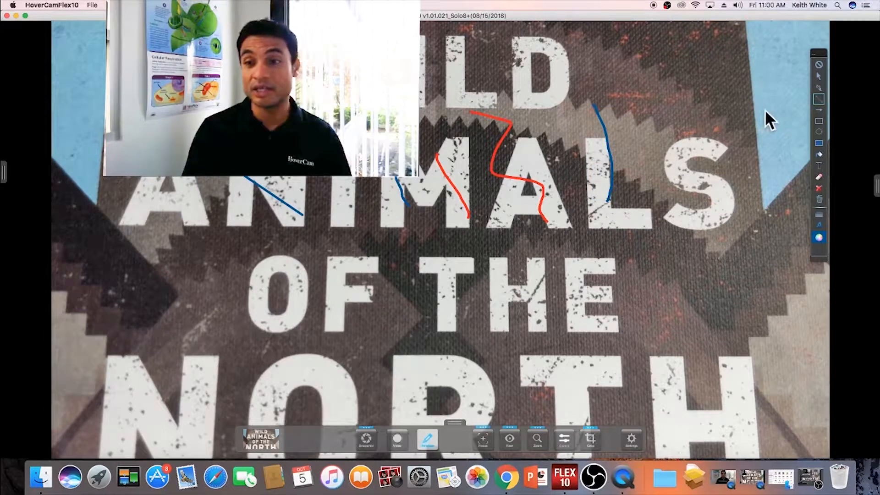
left_click(817, 109)
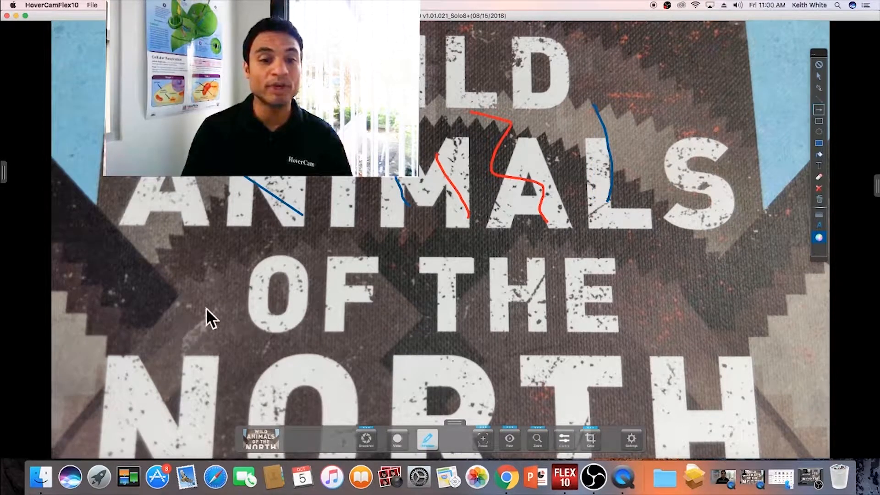
mouse_move(188, 316)
left_mouse_down()
mouse_move(306, 277)
mouse_move(321, 260)
left_mouse_up()
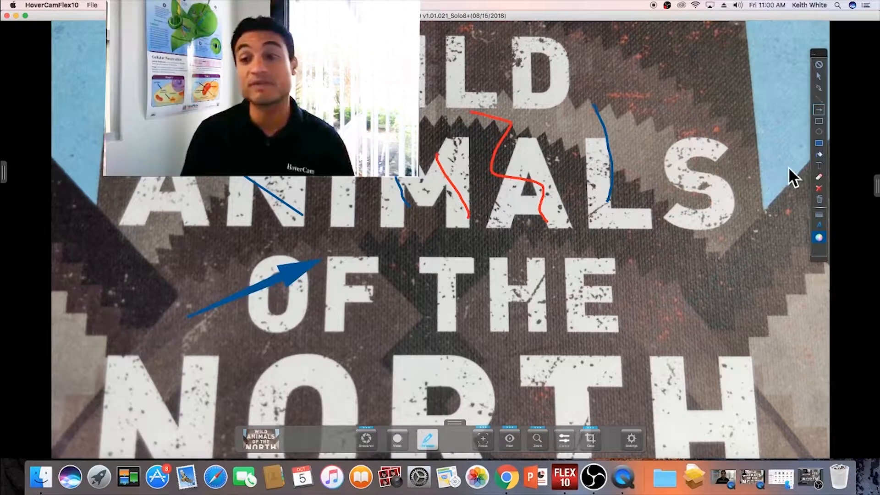
- Draw a rectangle outline above the S of ANIMALS and an ellipse over the lower part of that S
left_click(818, 121)
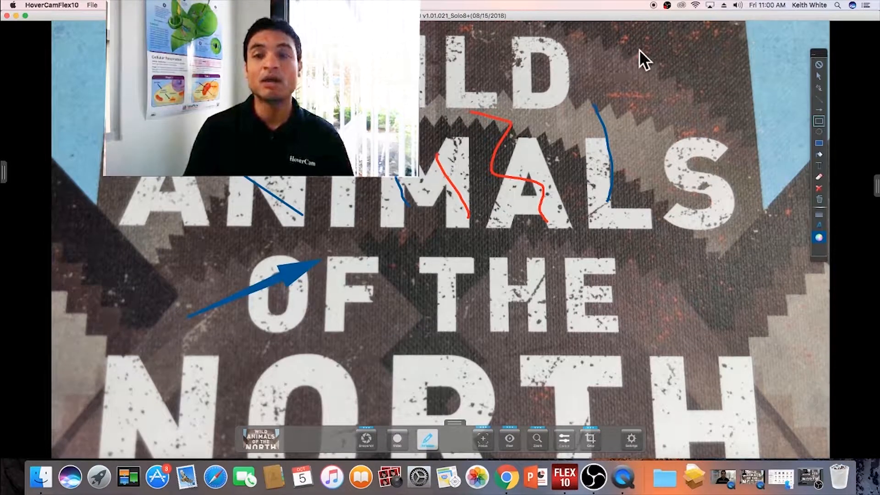
left_click_drag(639, 50, 734, 130)
left_click(819, 131)
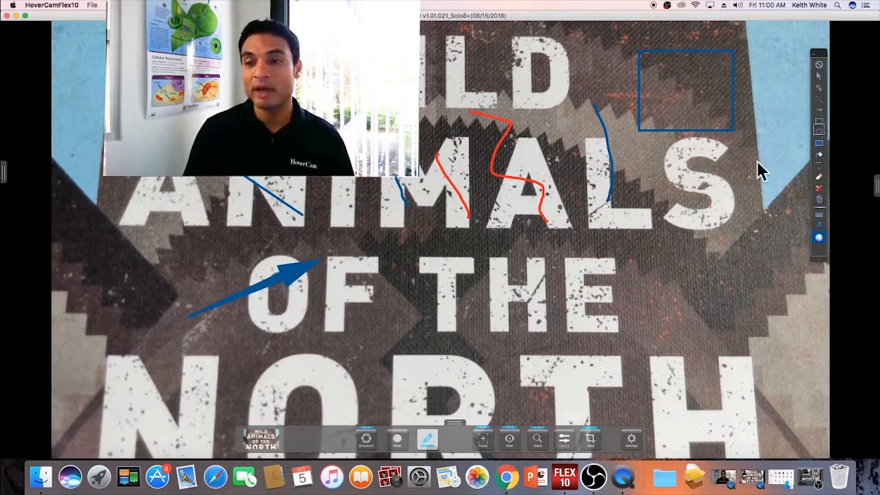
left_click_drag(661, 177, 719, 266)
- Draw a small filled rectangle beside the word THE and a larger one just above the H of NORTH
left_click(819, 142)
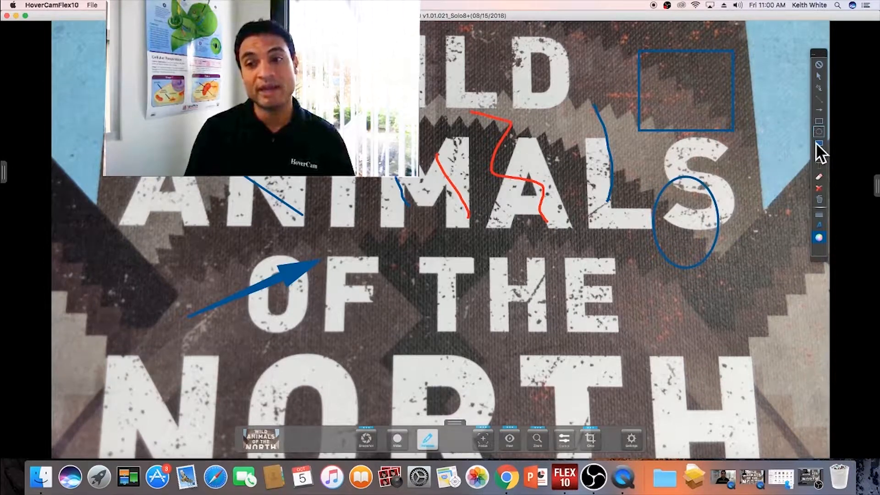
mouse_move(627, 298)
left_mouse_down()
mouse_move(688, 325)
mouse_move(728, 359)
left_mouse_up()
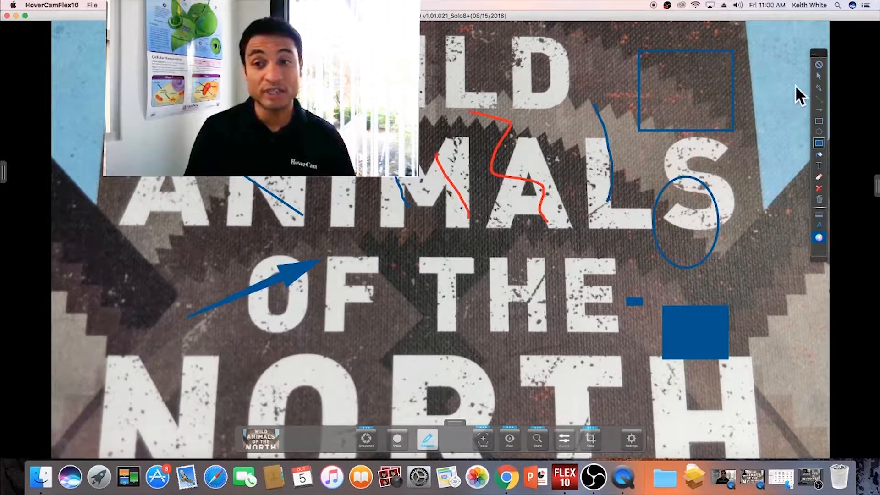
- Widen the rectangle outline above the S on both sides and reduce its height from the lower edge
left_click(819, 76)
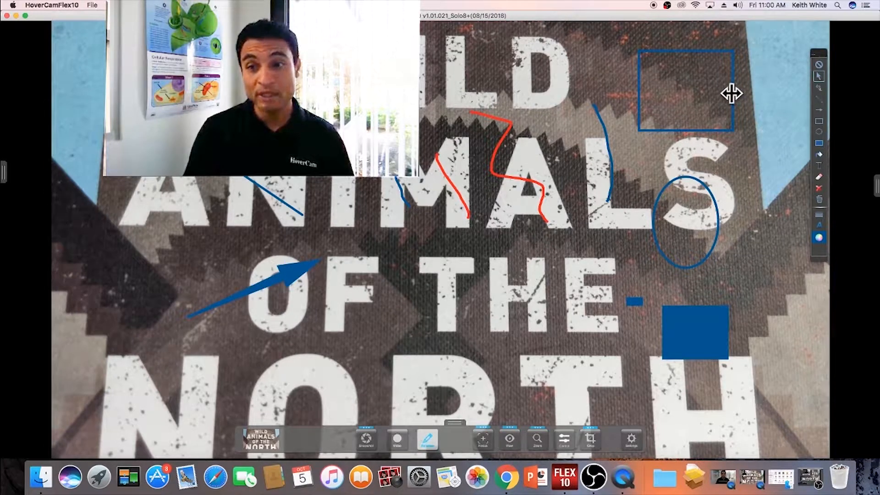
left_click_drag(732, 94, 797, 94)
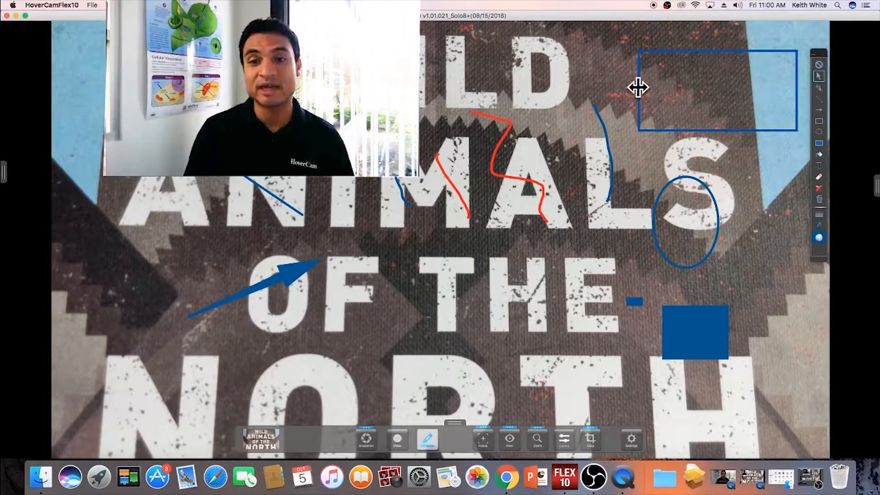
left_click_drag(637, 87, 604, 84)
left_click_drag(703, 132, 700, 112)
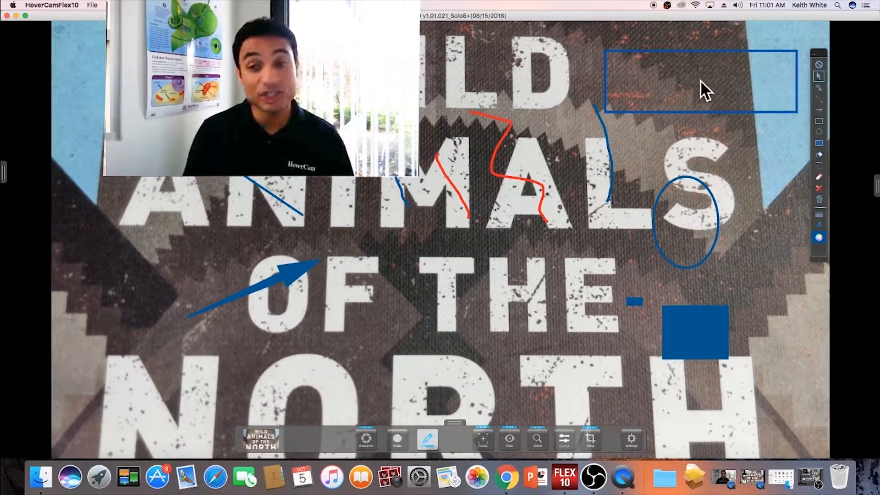
- Fill the resized rectangle outline with the current blue colour
left_click(820, 156)
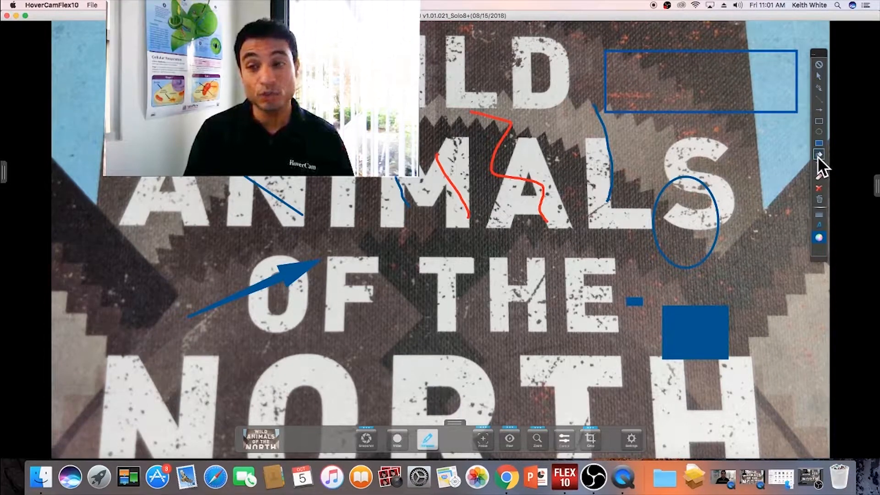
left_click(708, 81)
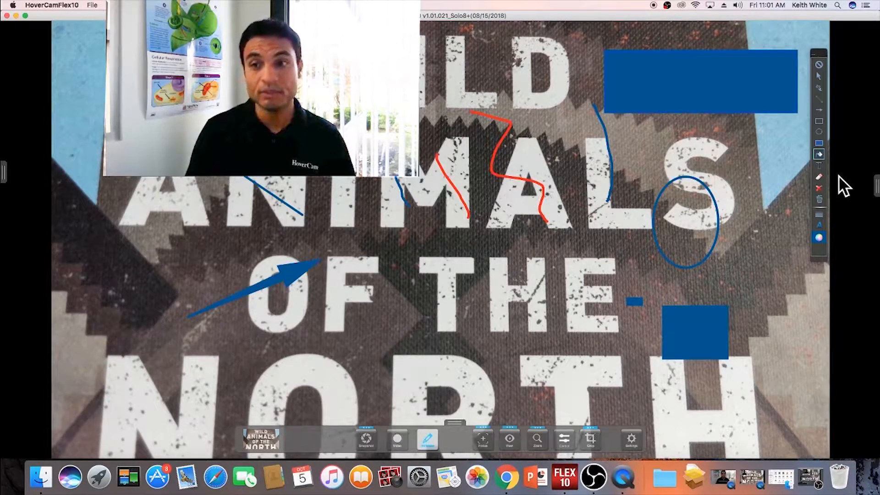
- Erase strokes across the filled blue rectangle just above the H of NORTH with the eraser
left_click(818, 166)
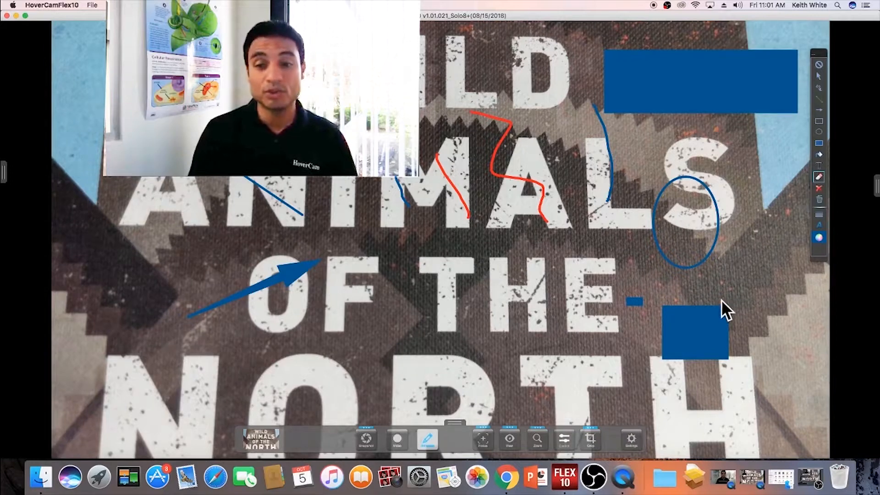
mouse_move(747, 334)
left_mouse_down()
mouse_move(681, 358)
mouse_move(685, 323)
left_mouse_up()
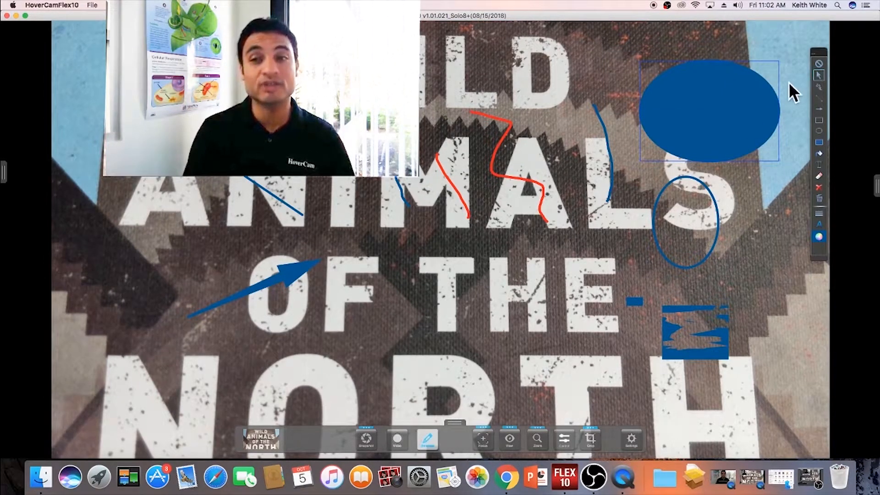
- Delete the selected filled ellipse above the S of ANIMALS and clear all remaining annotations from the image
left_click(819, 185)
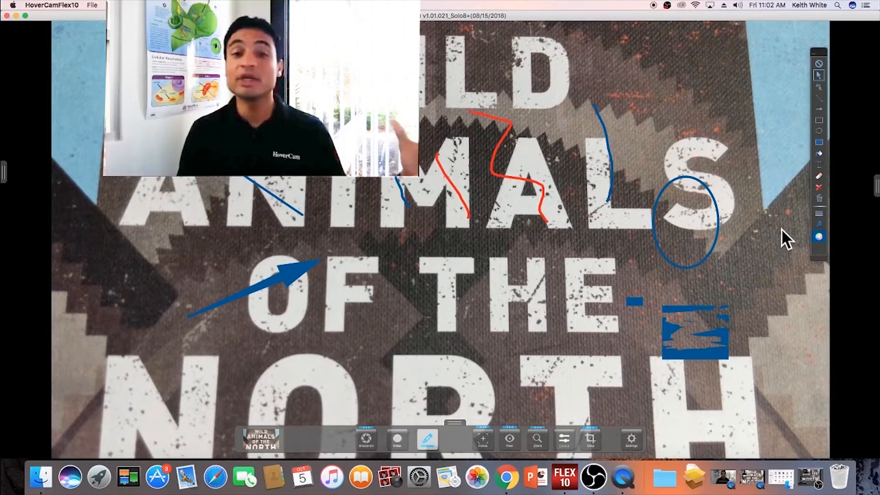
left_click(820, 199)
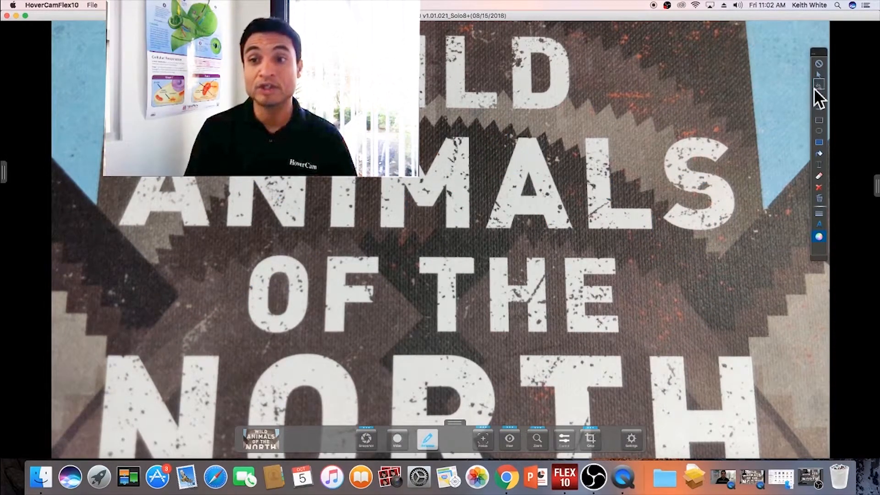
- Draw a blue freehand curve from the D of WILD around the second A of ANIMALS, and a thicker stroke down through the S
mouse_move(559, 92)
left_mouse_down()
mouse_move(471, 203)
mouse_move(580, 211)
left_mouse_up()
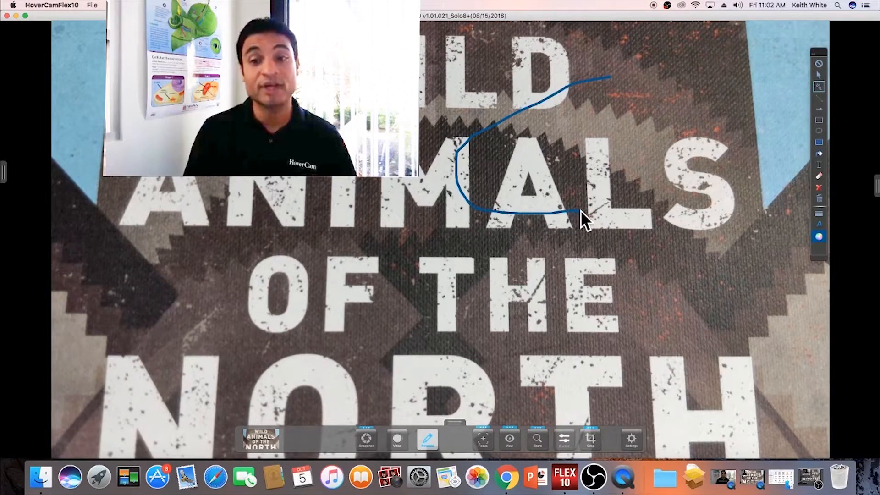
left_click(820, 213)
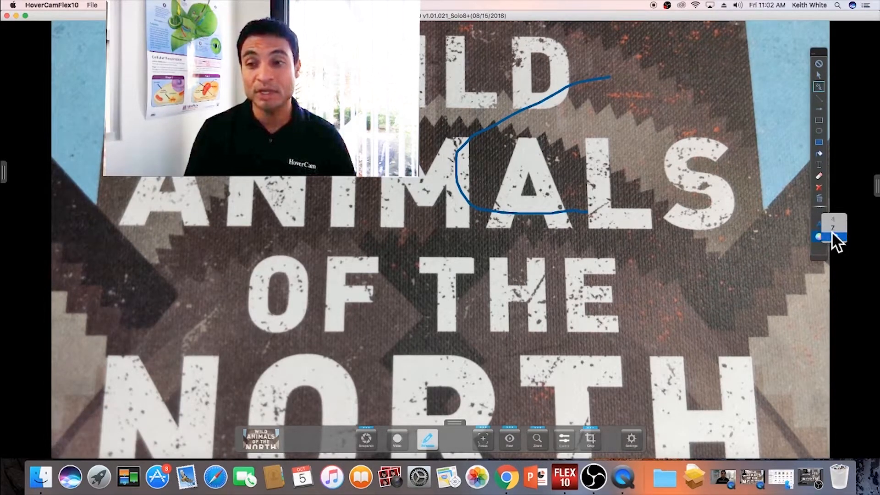
left_click(834, 235)
left_click_drag(667, 169, 710, 272)
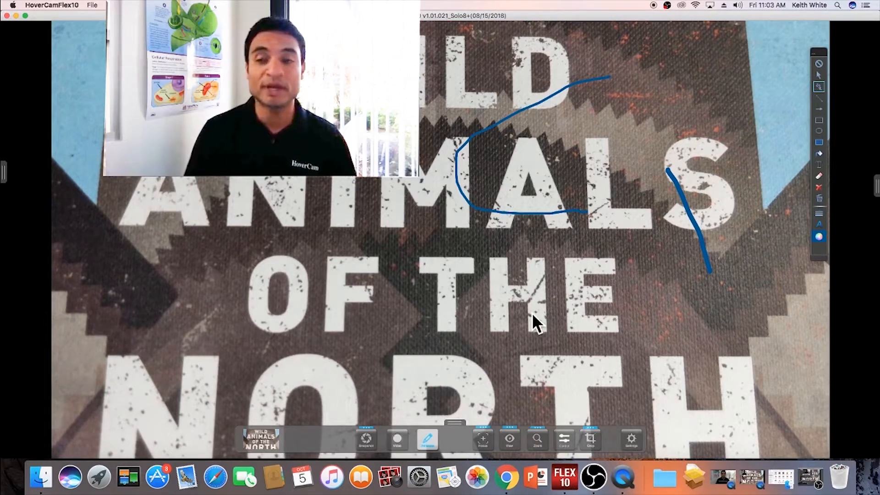
- Move the floating annotation toolbar slightly inward over the book cover image and turn off annotation mode
mouse_move(819, 53)
left_mouse_down()
mouse_move(669, 32)
mouse_move(666, 74)
mouse_move(823, 81)
mouse_move(797, 47)
left_mouse_up()
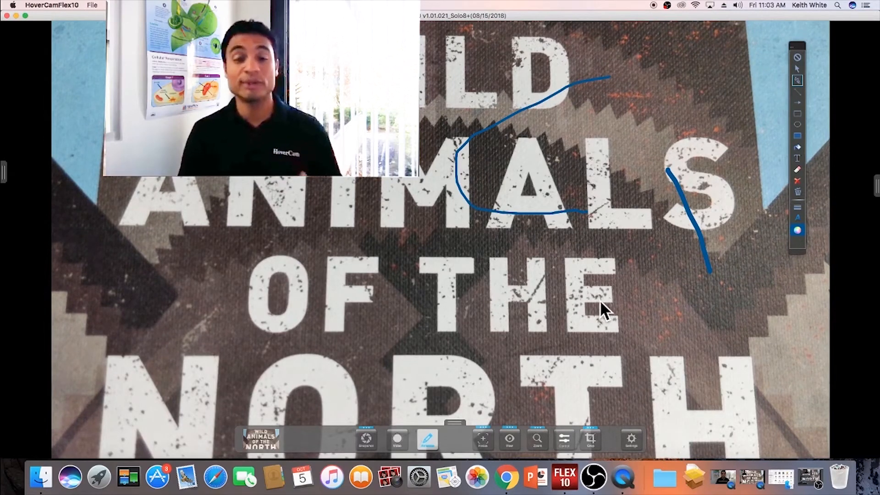
mouse_move(369, 447)
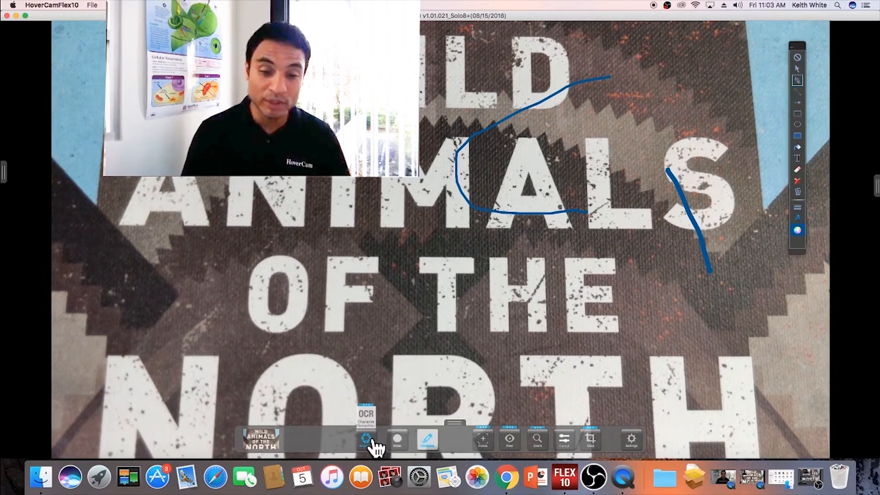
left_click(429, 444)
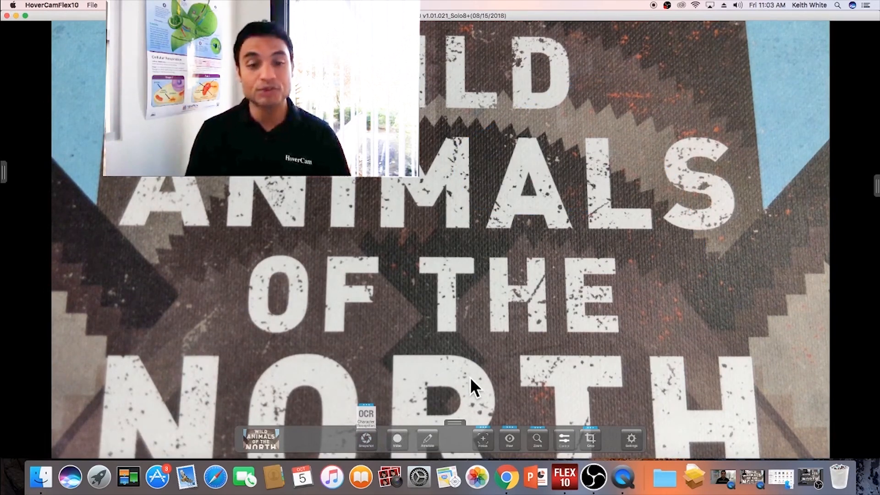